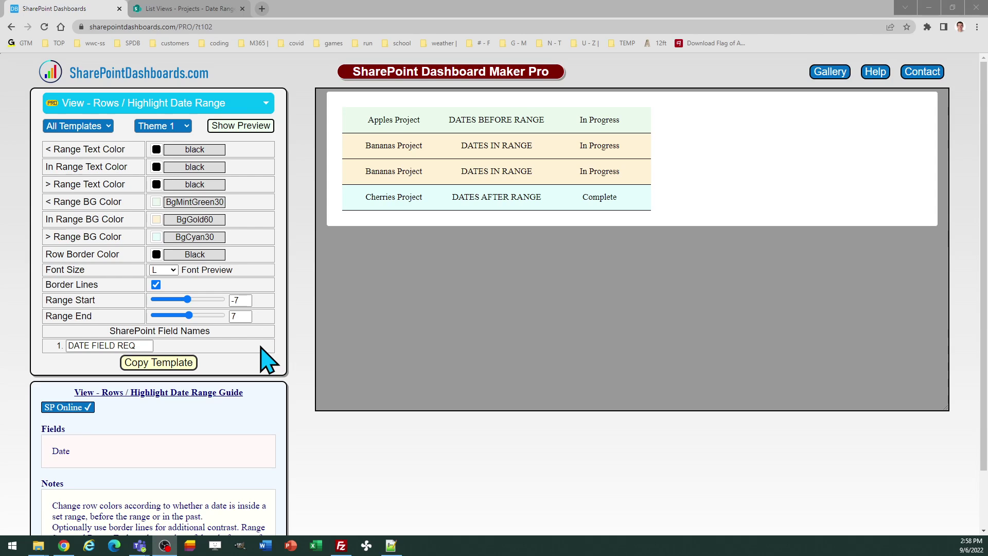
# - Change the Range Start value from -7 to 0 days and move on to Range End
pyautogui.click(246, 300)
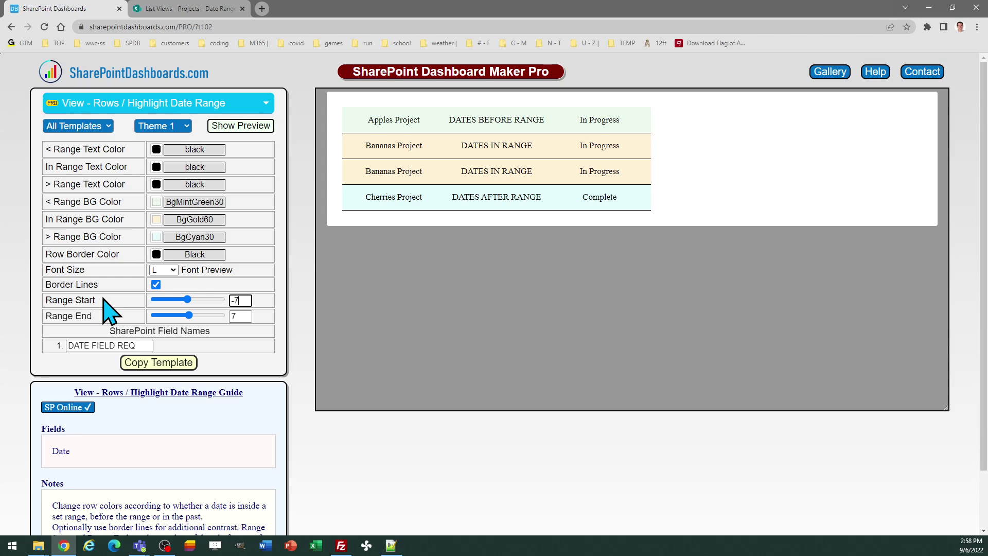
pyautogui.moveTo(96, 300); pyautogui.dragTo(45, 316)
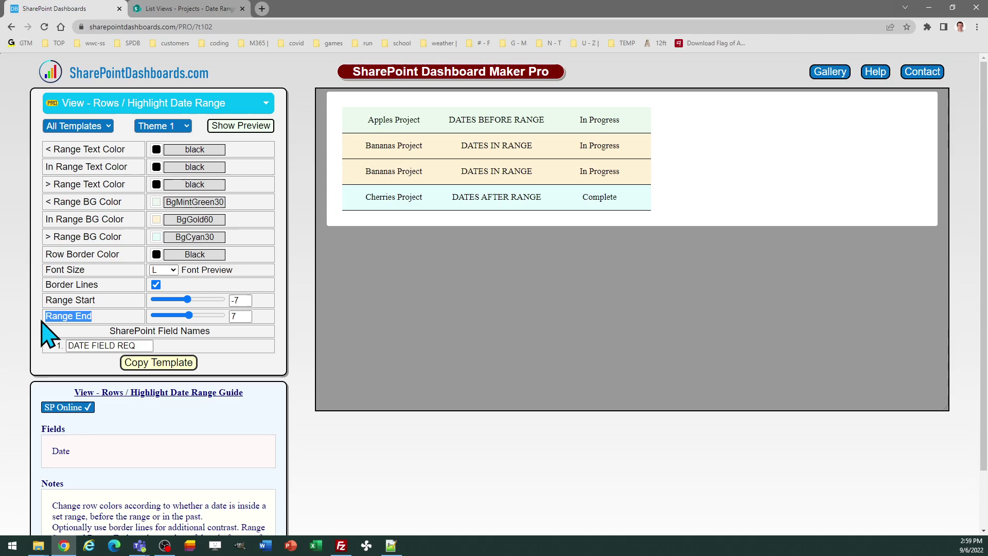
pyautogui.click(269, 318)
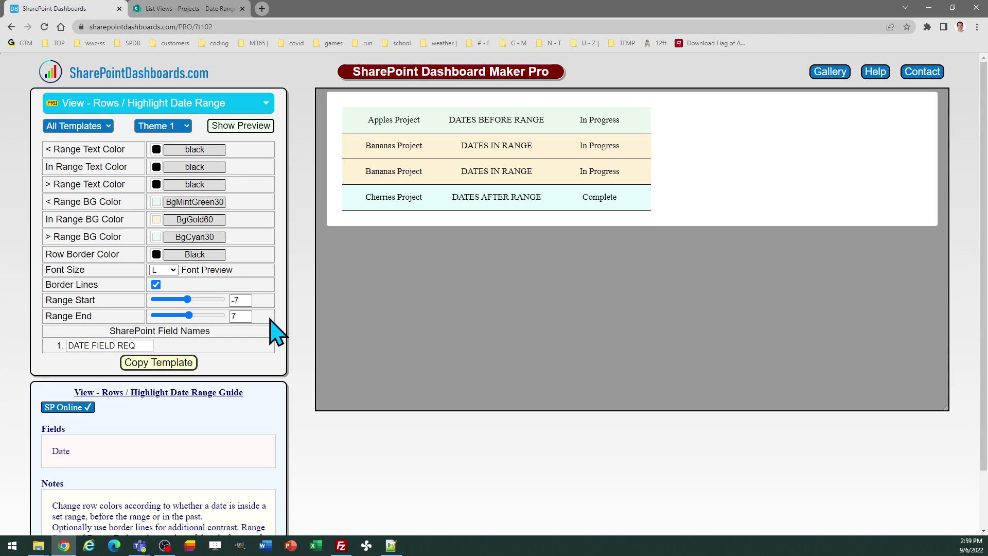
pyautogui.click(239, 300)
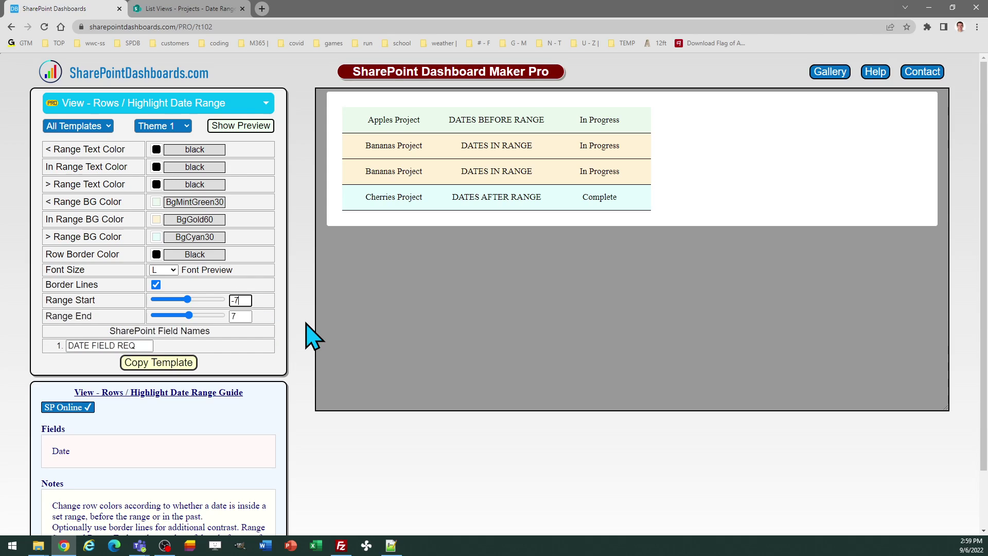
pyautogui.press('BackSpace')
pyautogui.press('BackSpace')
pyautogui.write('0')
pyautogui.press('Tab')
pyautogui.press('Tab')
# - Preview Themes 2 and 3, settle on Theme 1's row colours, then show the Projects list
pyautogui.click(180, 126)
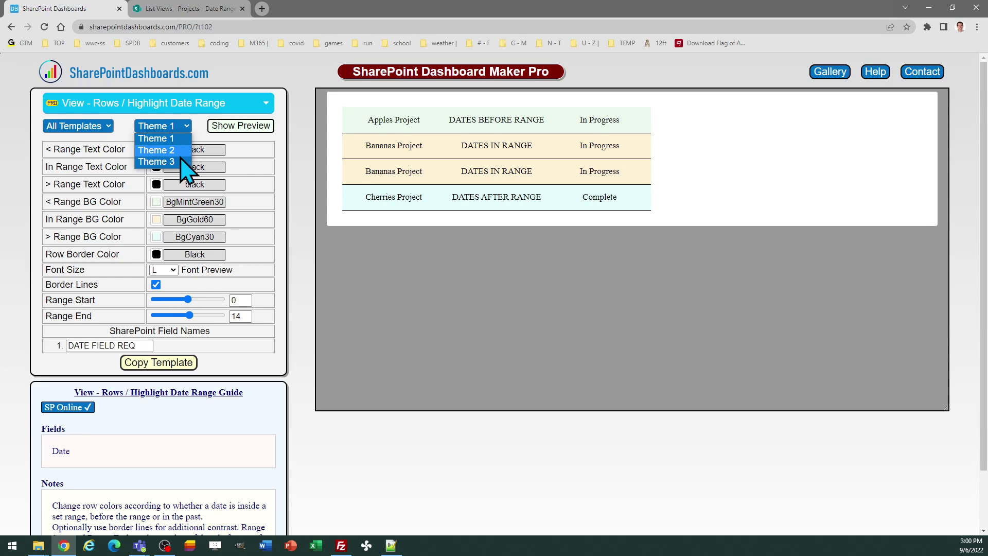
pyautogui.click(178, 150)
pyautogui.click(185, 130)
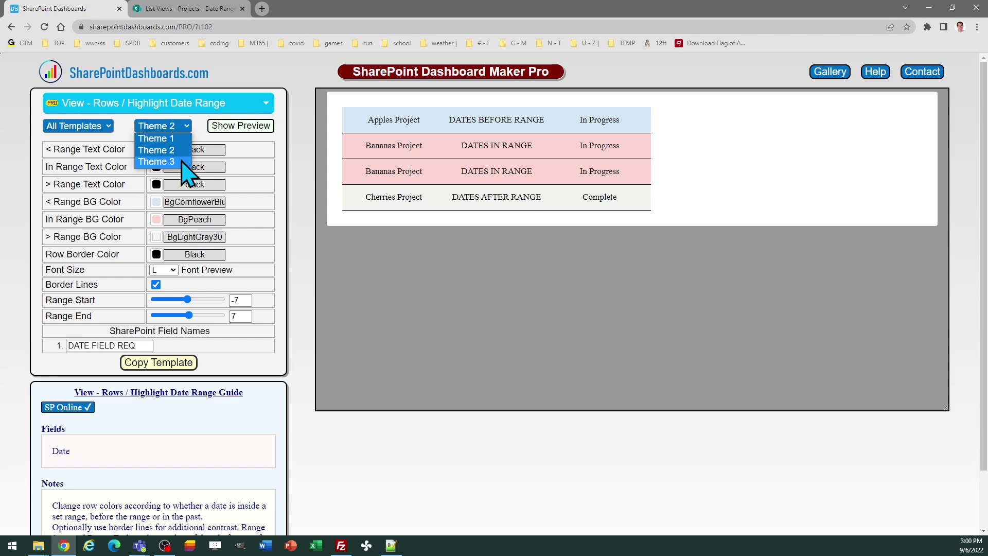
pyautogui.click(184, 161)
pyautogui.click(186, 128)
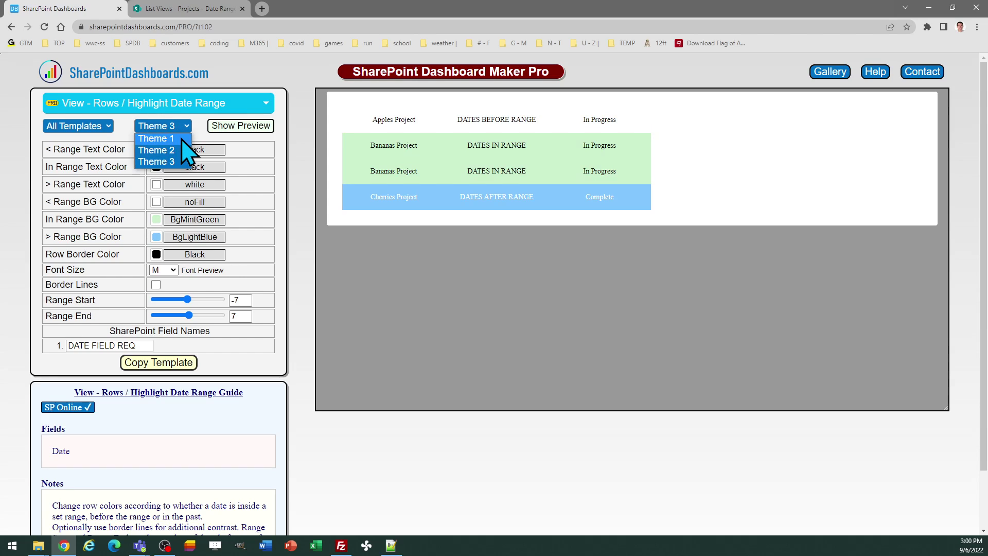
pyautogui.click(181, 139)
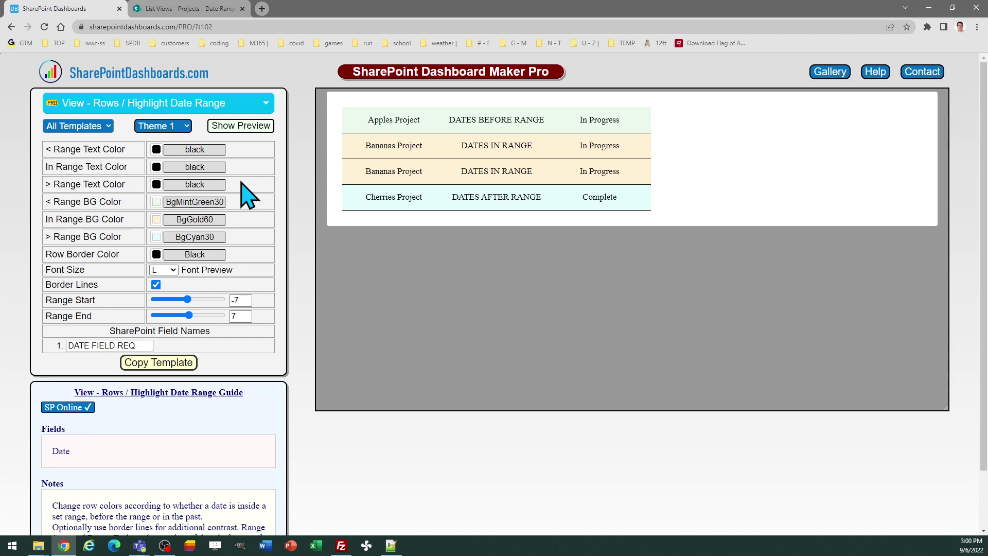
pyautogui.click(202, 10)
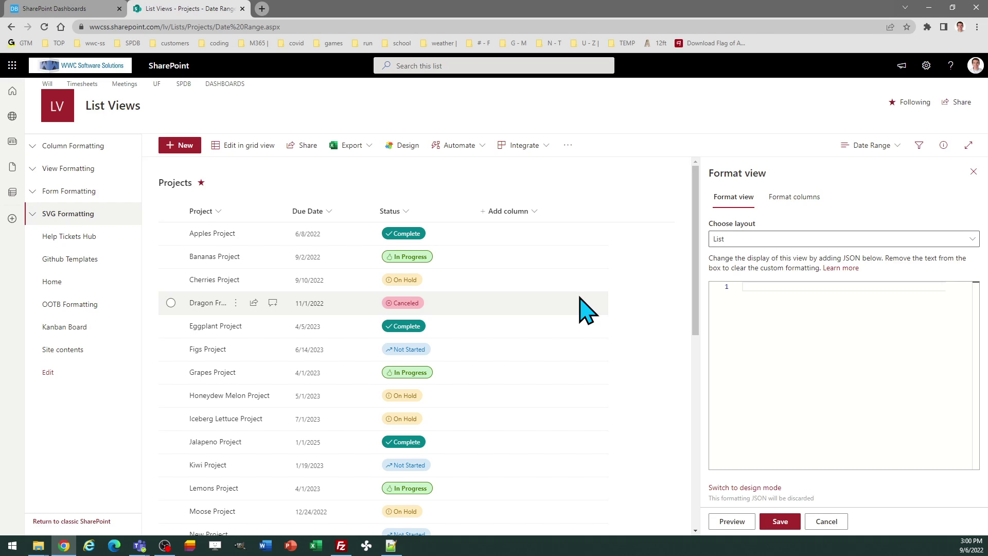
# - Replace the DATE FIELD REQ placeholder with the field name Due Date
pyautogui.click(82, 9)
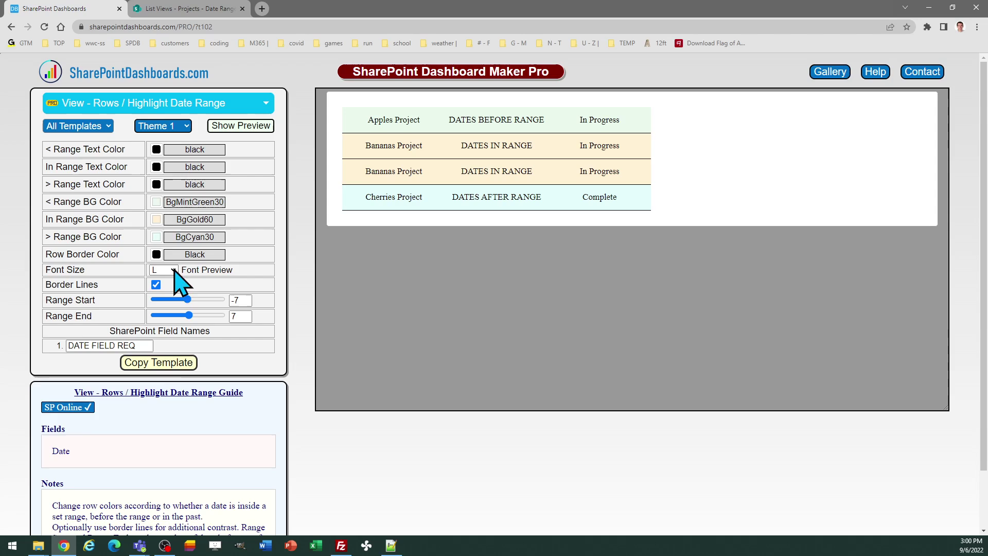
pyautogui.tripleClick(141, 346)
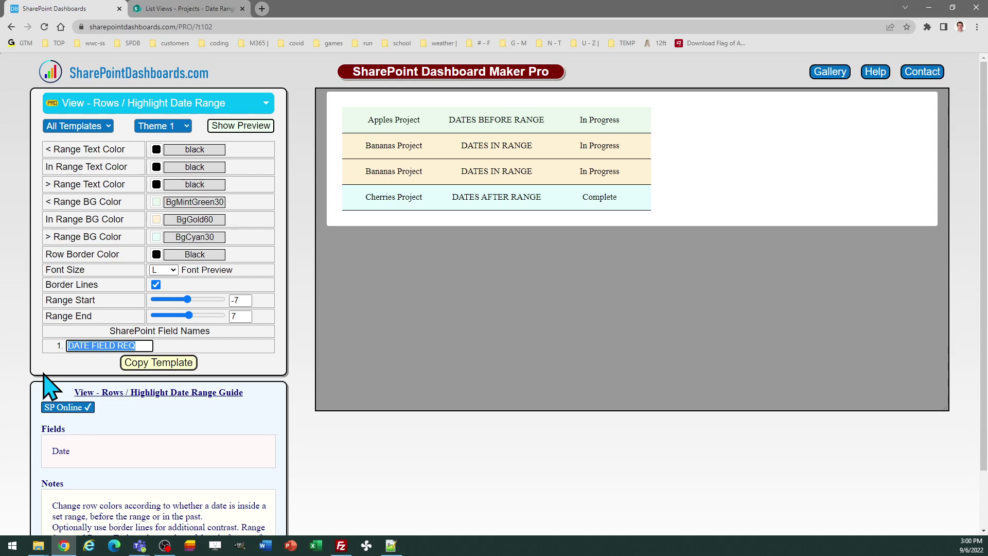
pyautogui.write('Due Date')
pyautogui.press('Tab')
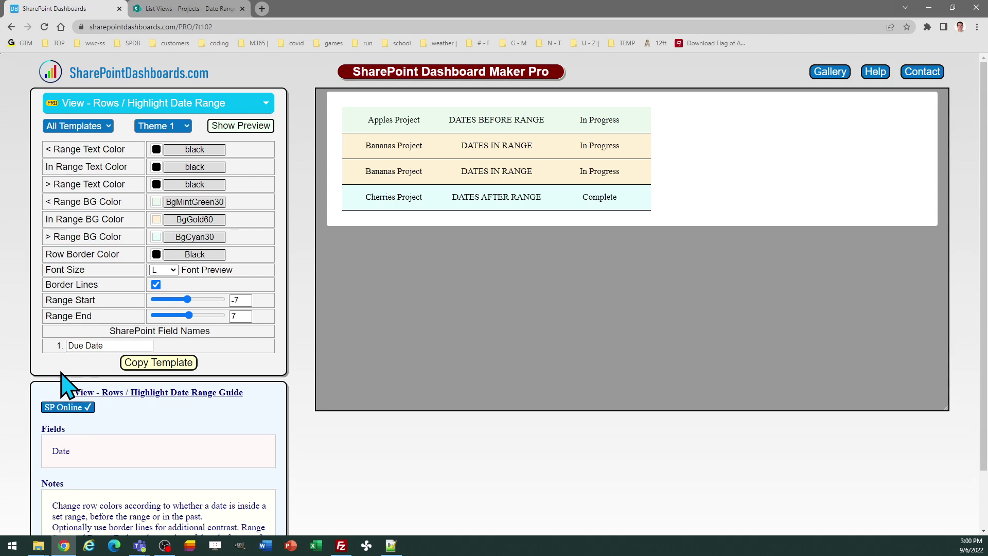
# - Copy the finished formatting template and return to the SharePoint Projects list
pyautogui.click(159, 363)
pyautogui.click(160, 362)
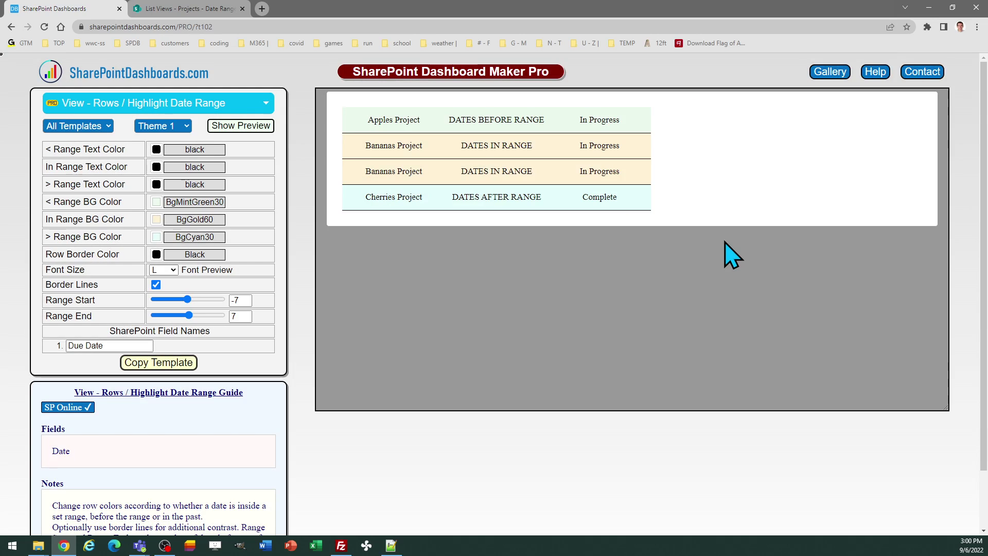
pyautogui.click(734, 239)
pyautogui.click(199, 8)
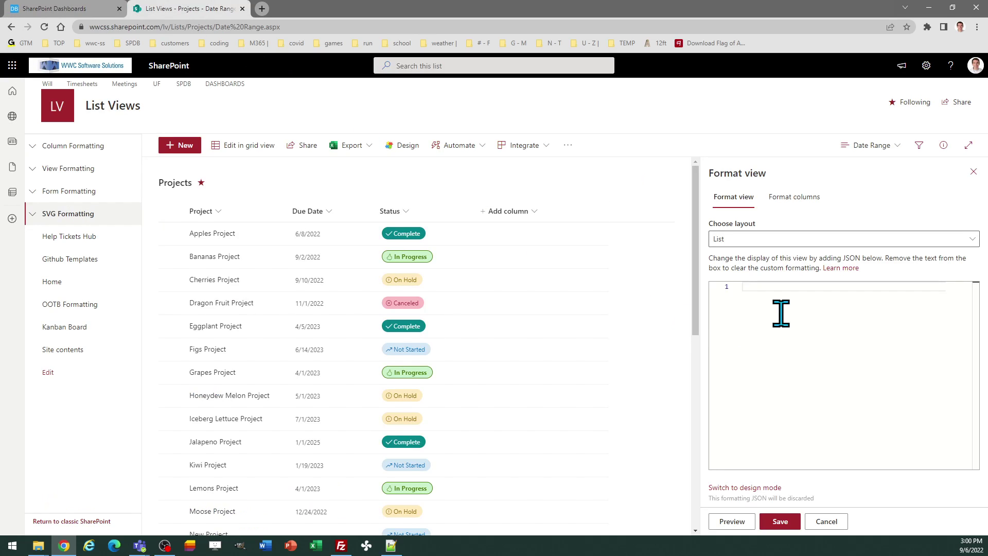
# - Paste the copied date-range JSON into the view's advanced formatting, save it, and close the pane
pyautogui.click(794, 311)
pyautogui.click(973, 171)
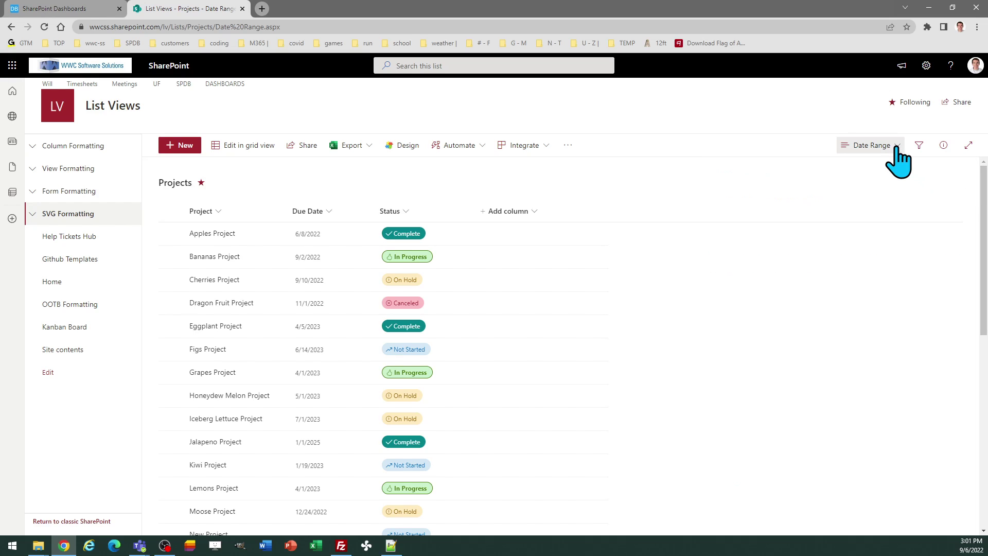
pyautogui.click(875, 145)
pyautogui.moveTo(833, 227); pyautogui.dragTo(860, 436)
pyautogui.click(802, 517)
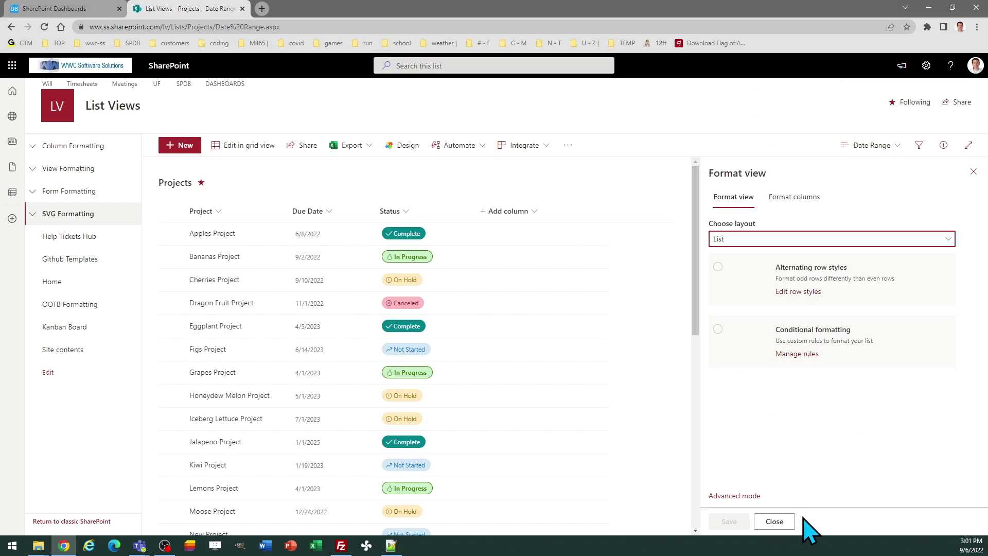
pyautogui.click(738, 496)
pyautogui.hotkey('ctrl', 'a')
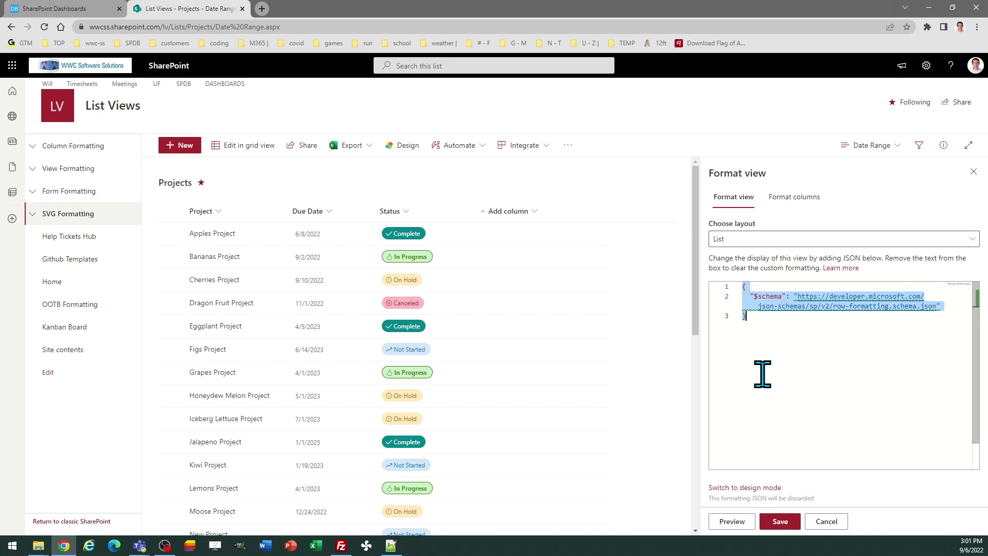
pyautogui.hotkey('ctrl', 'v')
pyautogui.click(786, 521)
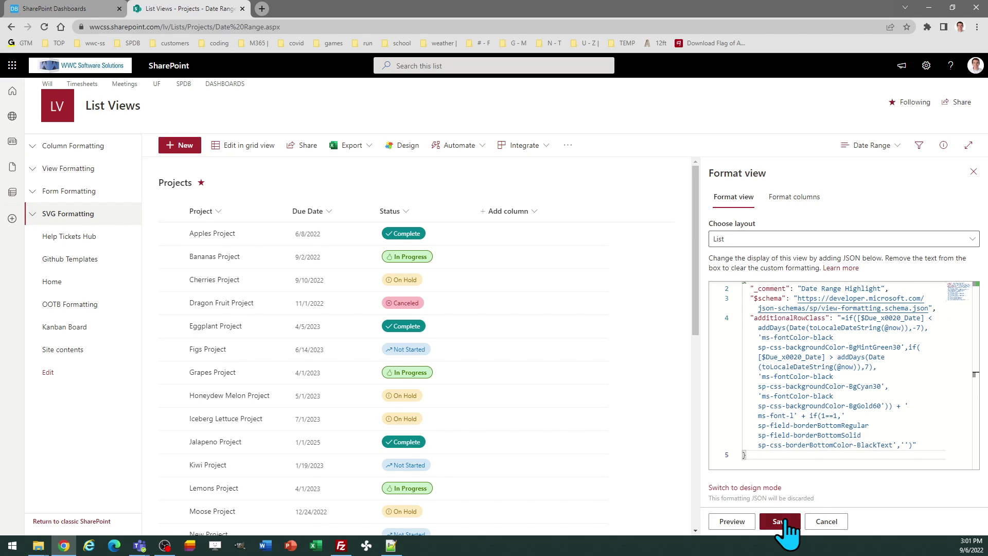
pyautogui.click(972, 172)
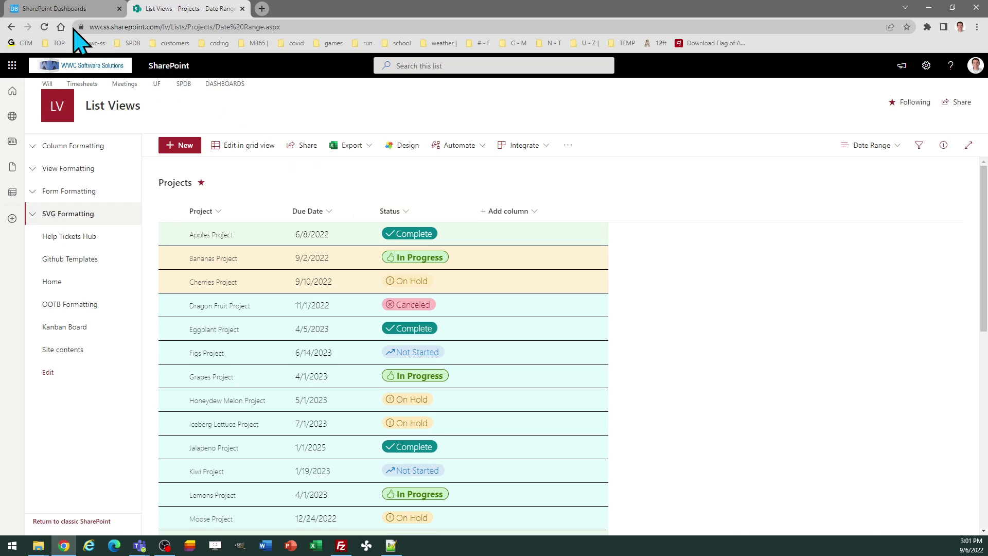
# - Switch back to the Highlight Date Range template page in the SharePoint Dashboards tab
pyautogui.click(55, 10)
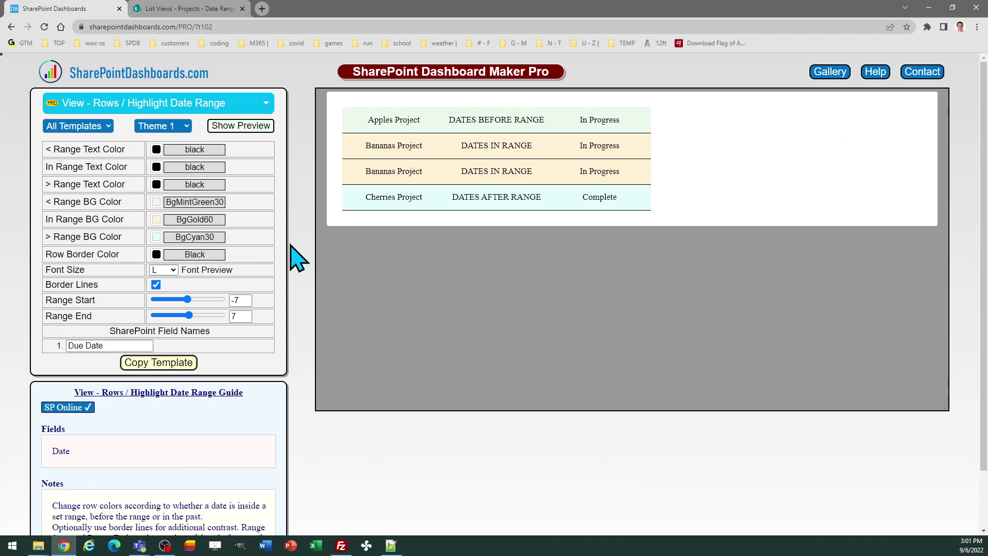